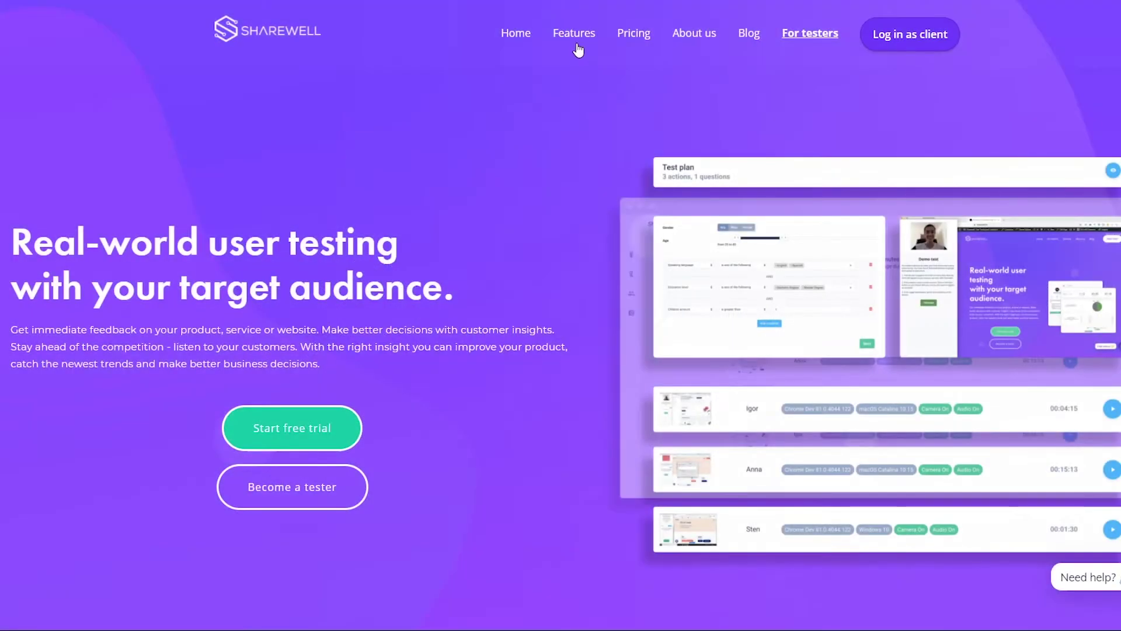
scroll(561, 316, down, 1)
scroll(561, 315, down, 4)
scroll(560, 316, down, 2)
scroll(560, 315, down, 3)
scroll(561, 316, down, 2)
scroll(560, 315, down, 3)
scroll(560, 315, down, 3)
scroll(561, 316, down, 1)
scroll(560, 315, down, 2)
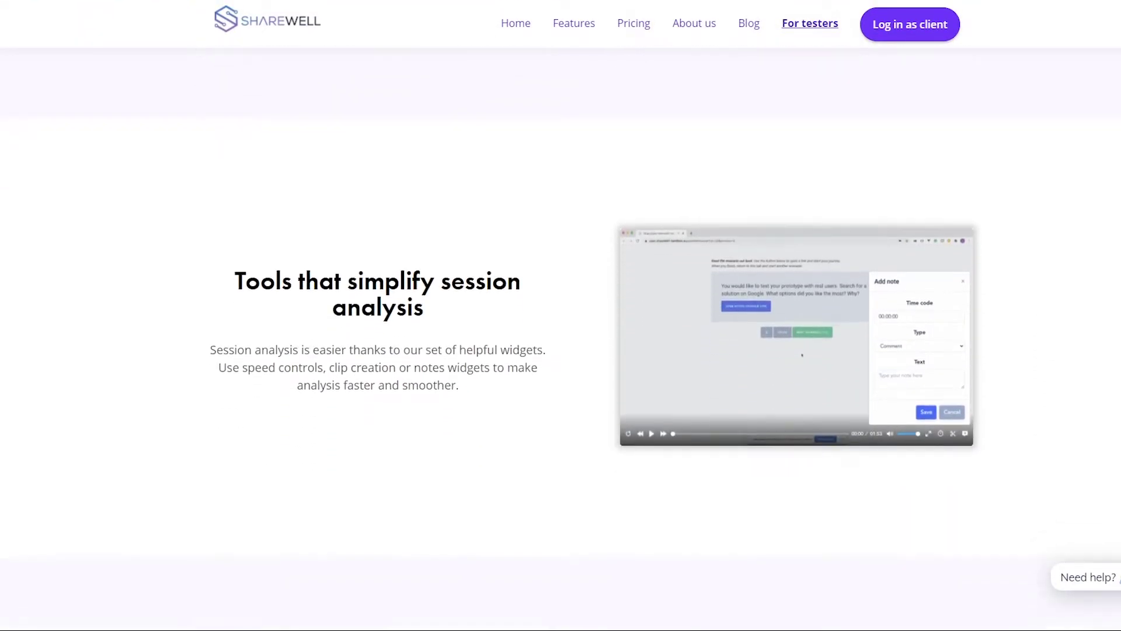
scroll(561, 316, down, 2)
scroll(560, 316, down, 2)
scroll(560, 316, down, 2)
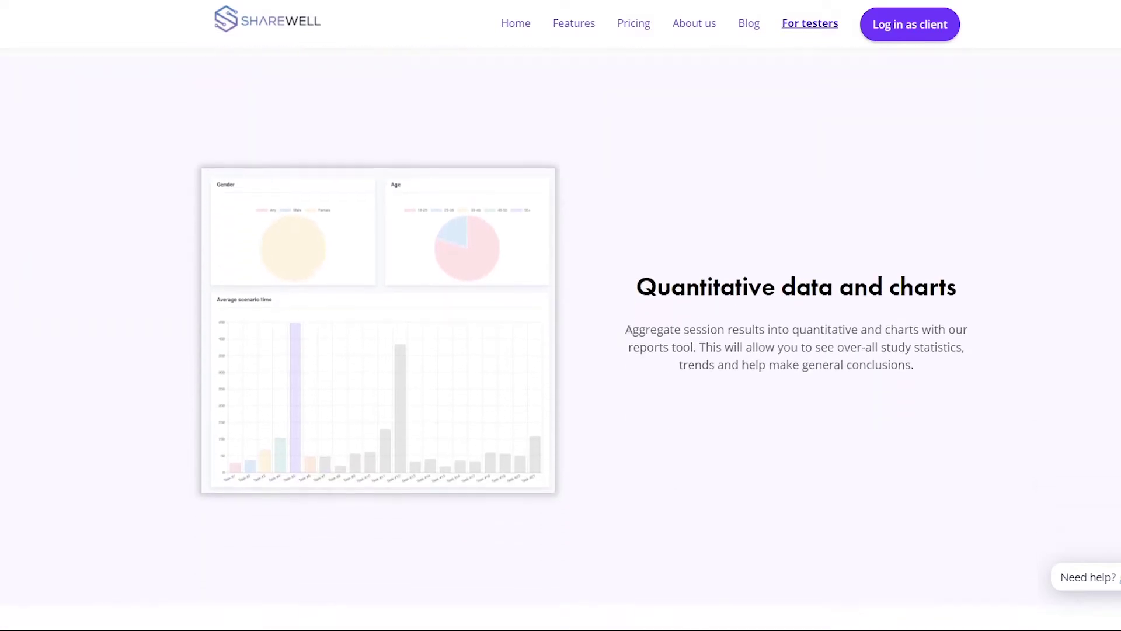
scroll(560, 316, down, 2)
scroll(1028, 541, down, 3)
scroll(1027, 543, down, 2)
scroll(1028, 542, down, 2)
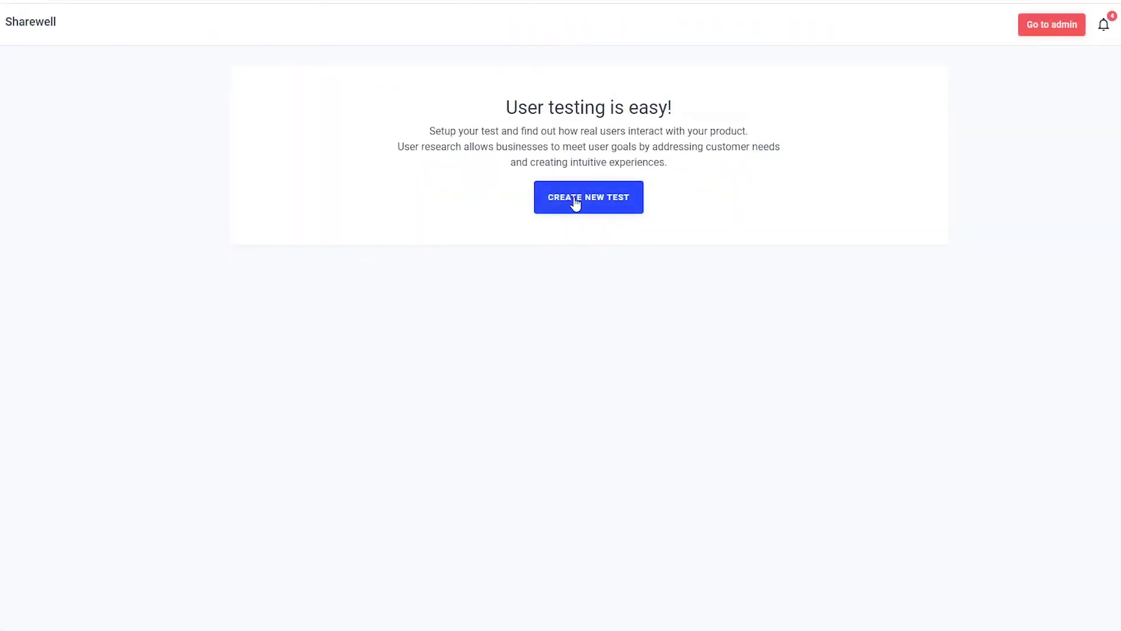
Create a new test and select its placeholder Study name to replace with 'New study'
click(575, 203)
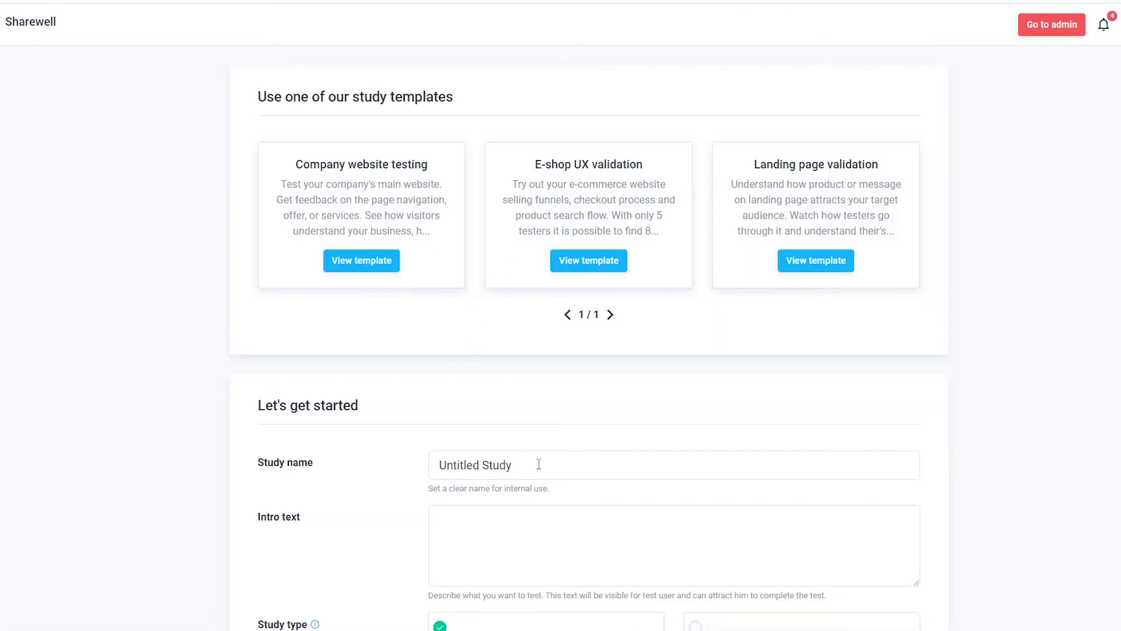
scroll(539, 464, down, 3)
triple_click(529, 205)
text(New)
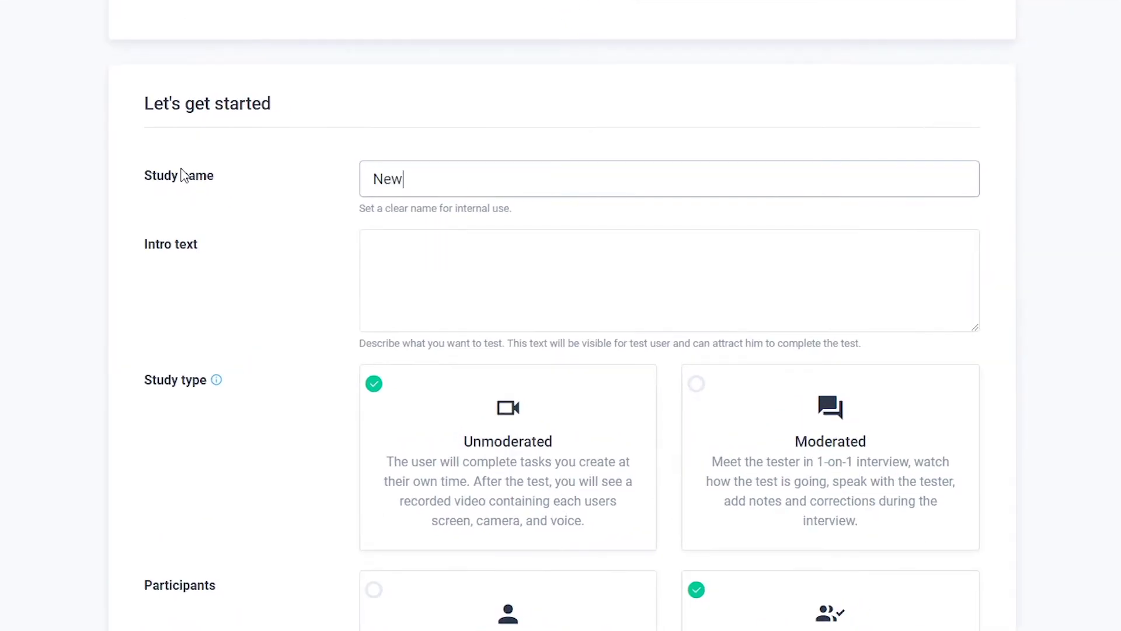
text(T)
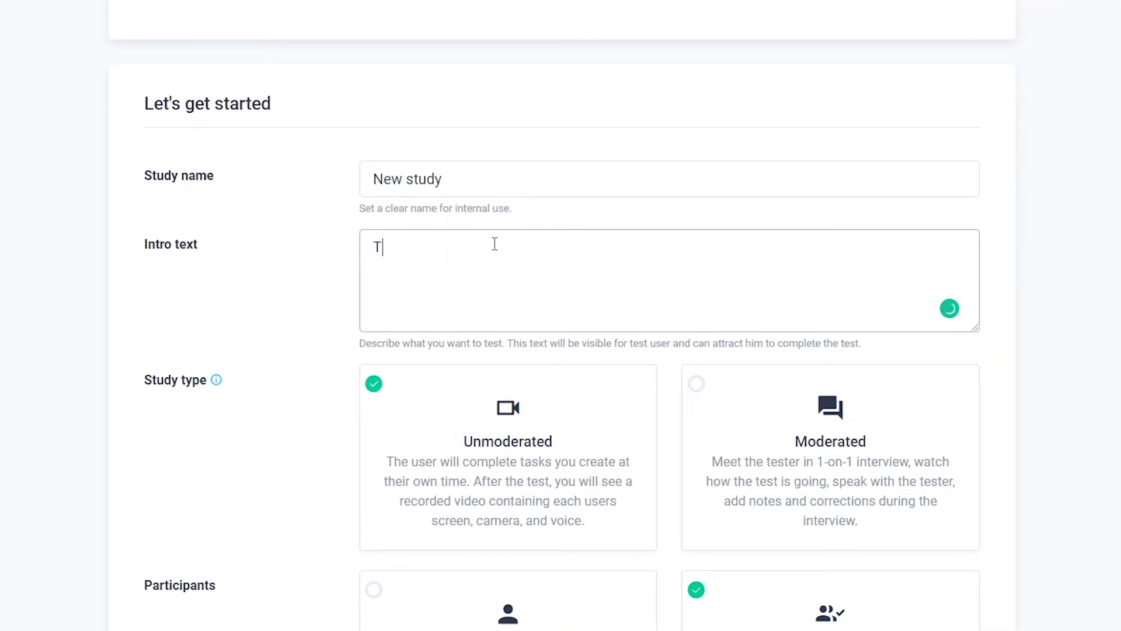
text(esting the new)
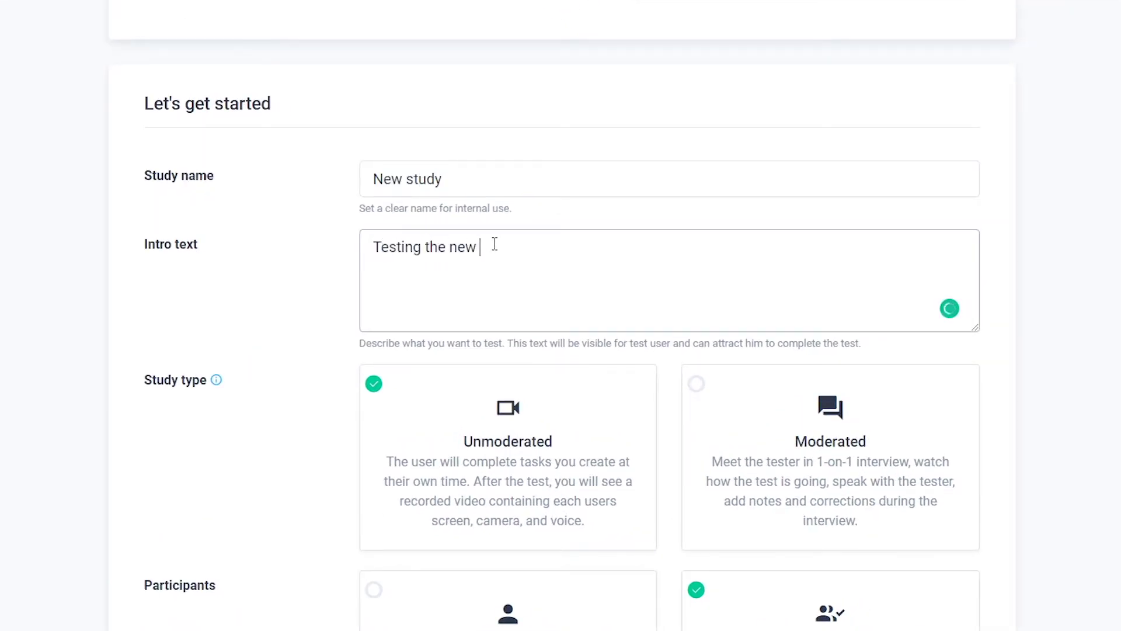
text(landing page)
scroll(494, 246, down, 4)
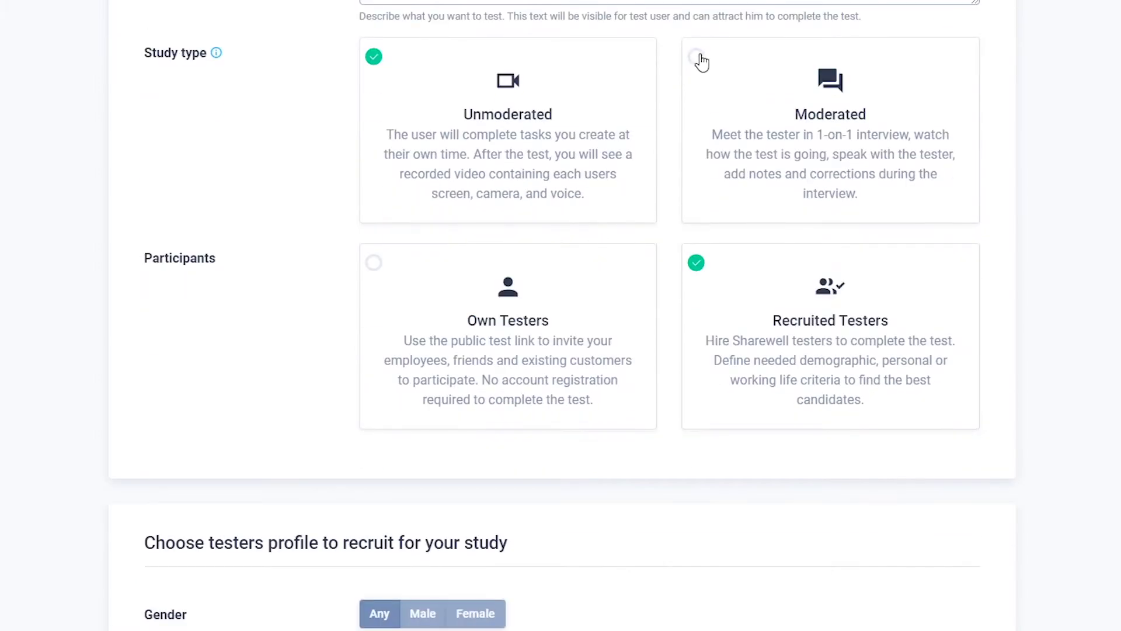
scroll(766, 297, down, 5)
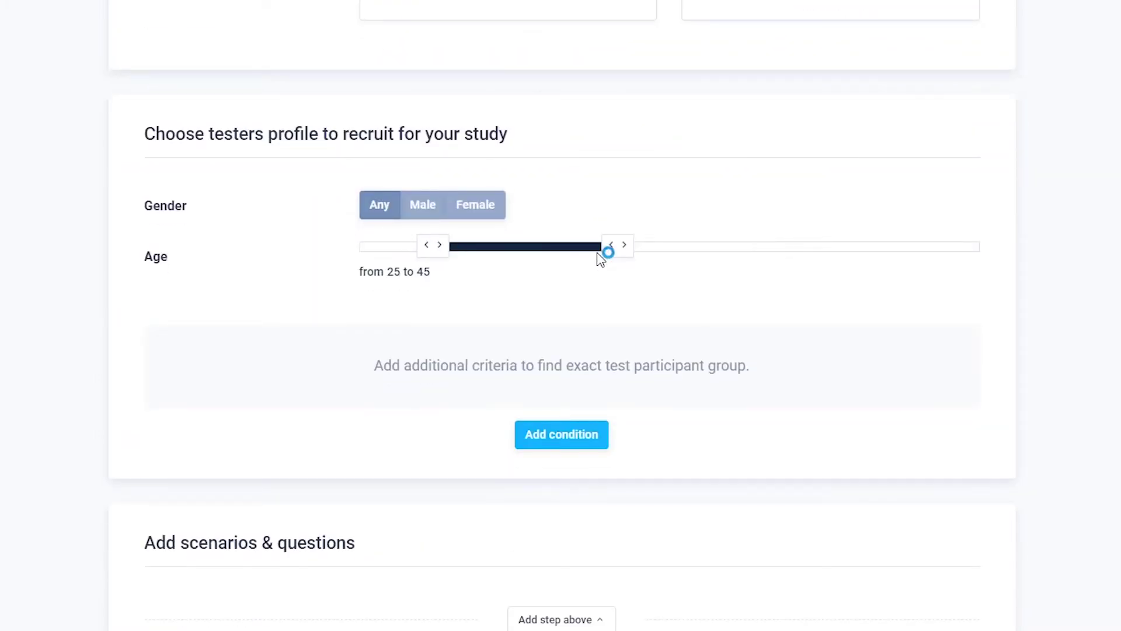
drag(604, 253, 784, 260)
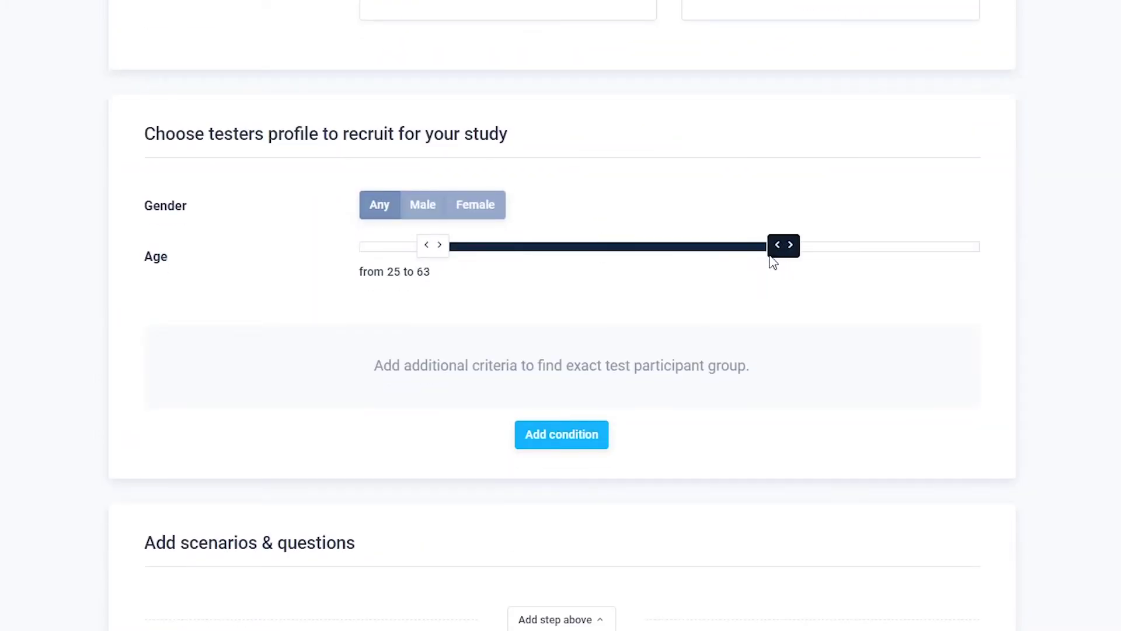
Target male testers with a minimum age of 22 who live in Tallinn
click(423, 205)
drag(433, 248, 399, 263)
click(550, 433)
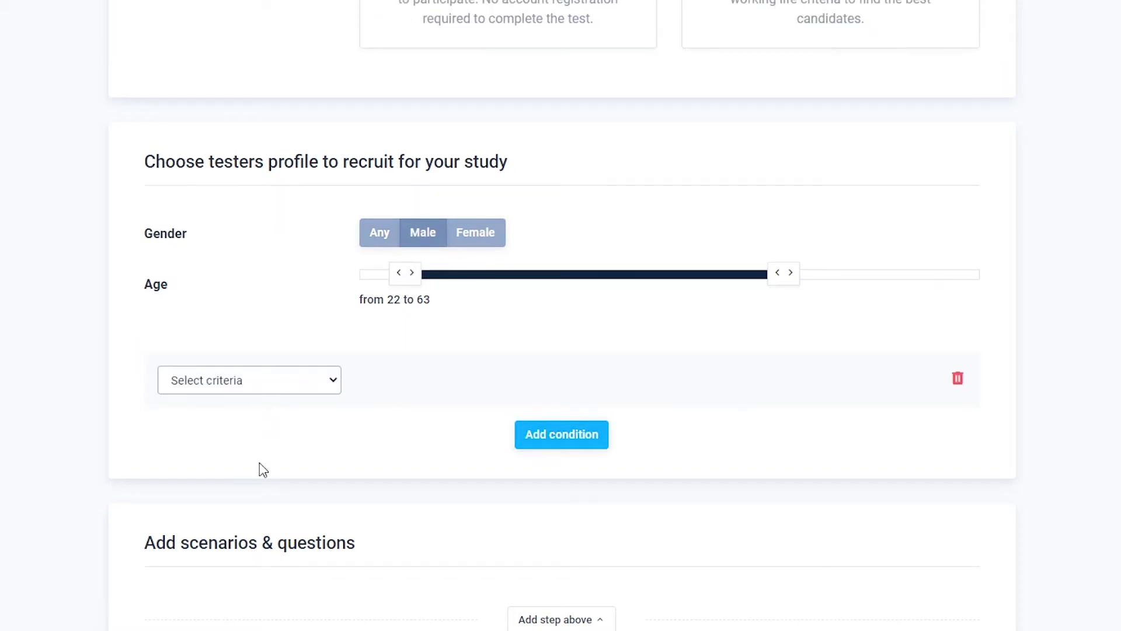
click(243, 460)
click(467, 391)
click(620, 389)
text(T)
click(631, 412)
Add audience conditions for Estonian speakers working in information technology
click(566, 442)
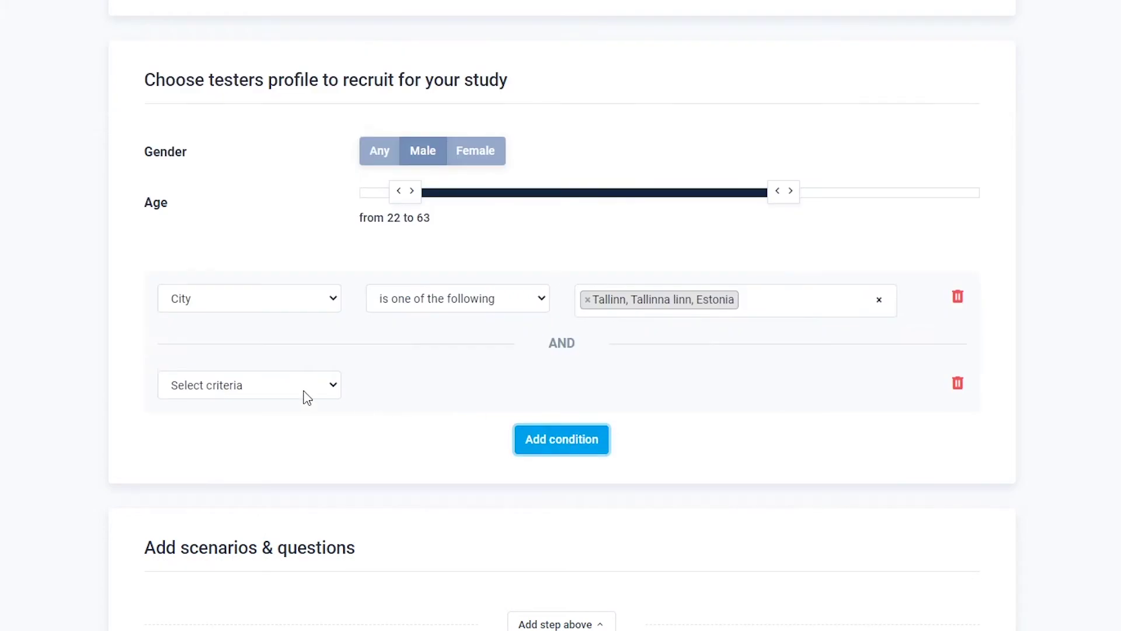
click(250, 385)
click(431, 392)
click(630, 385)
text(E)
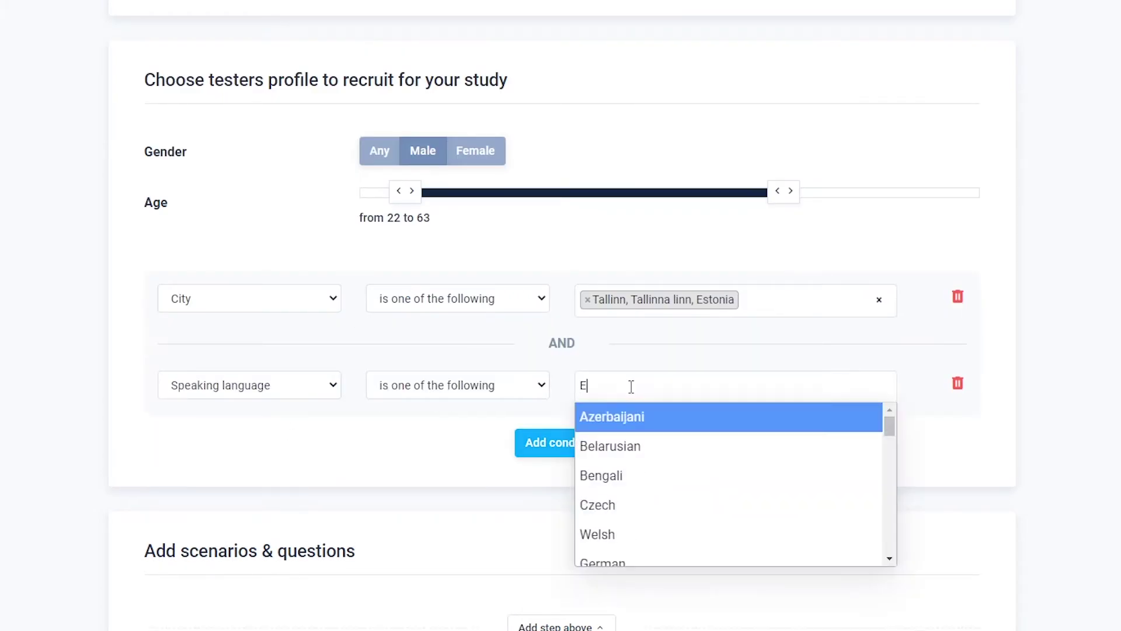
click(588, 435)
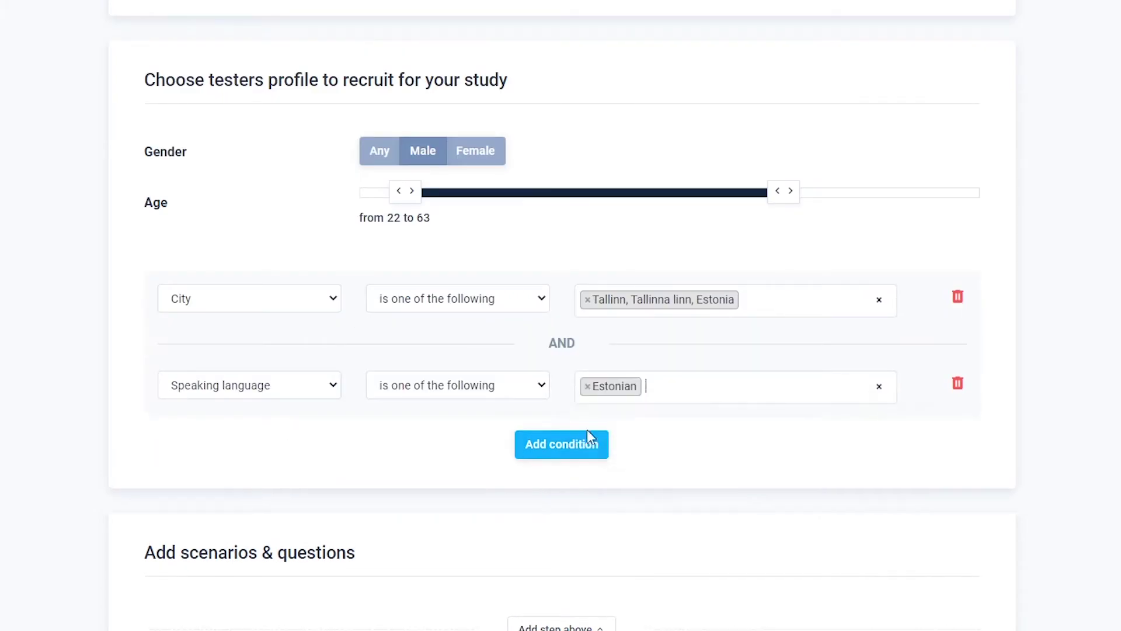
click(249, 390)
click(428, 390)
click(593, 390)
text(info)
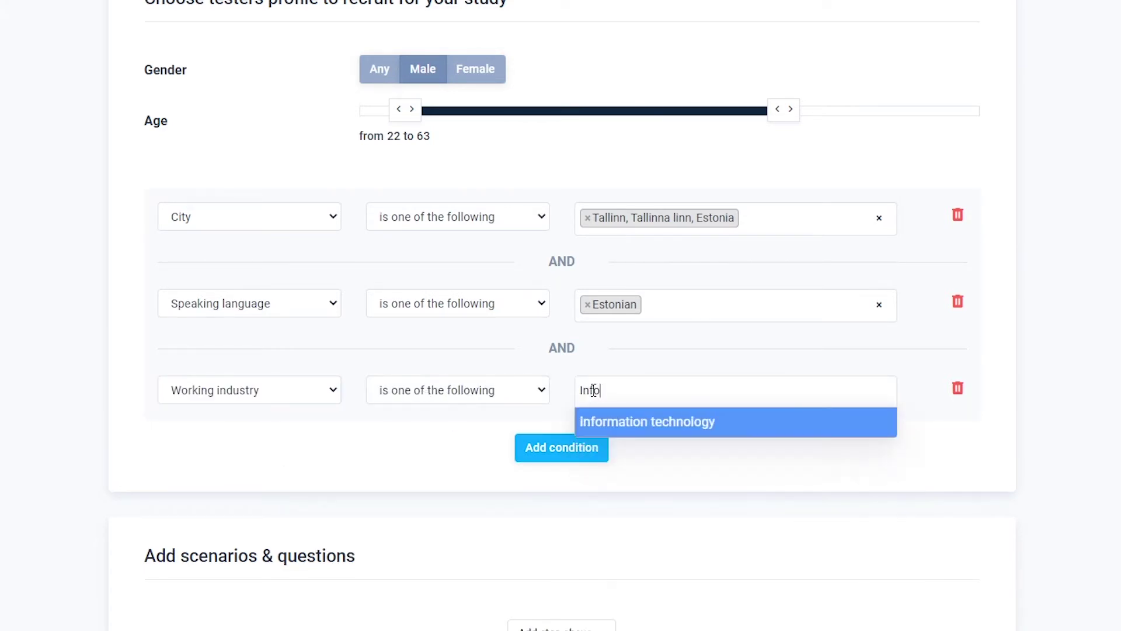
click(675, 426)
scroll(699, 459, down, 3)
scroll(693, 458, down, 2)
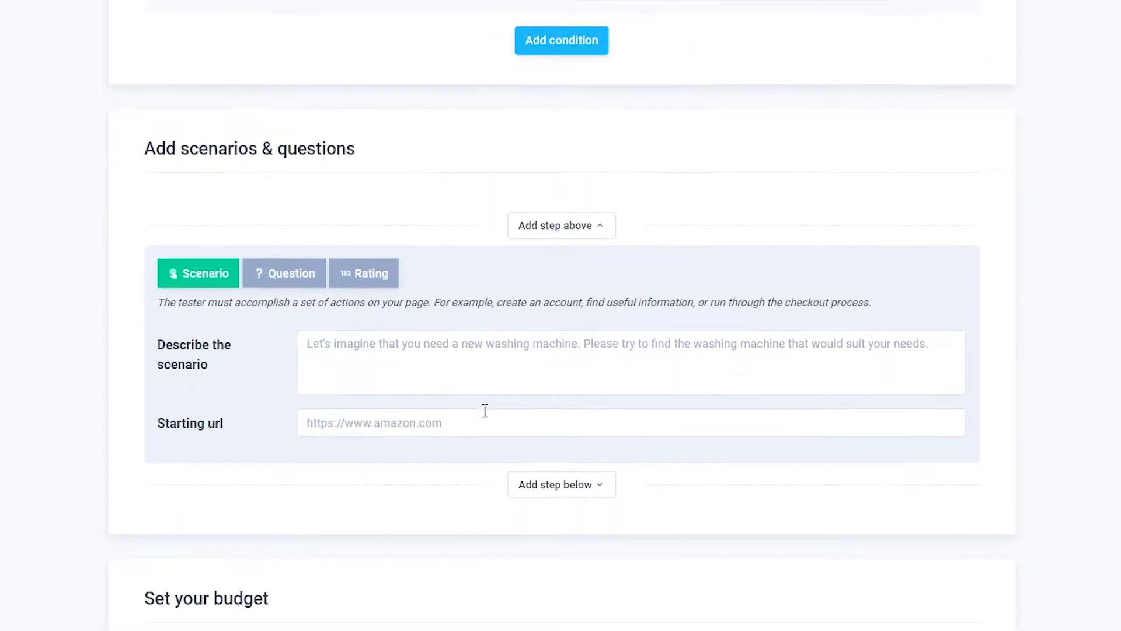
click(372, 344)
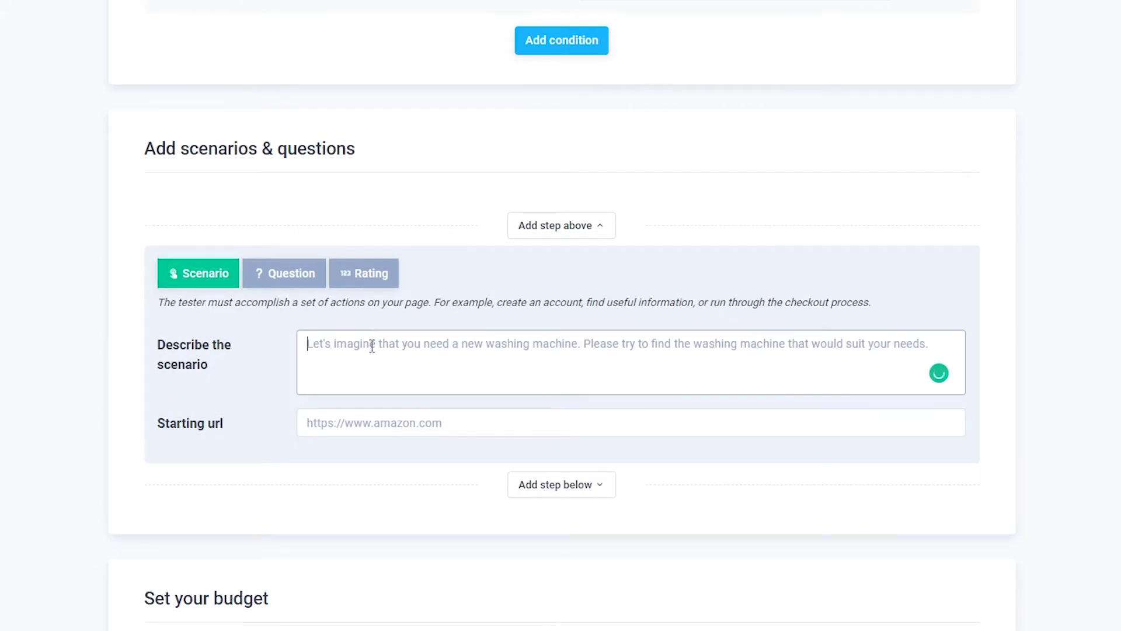
text(Visit the landing page and find the special offer.)
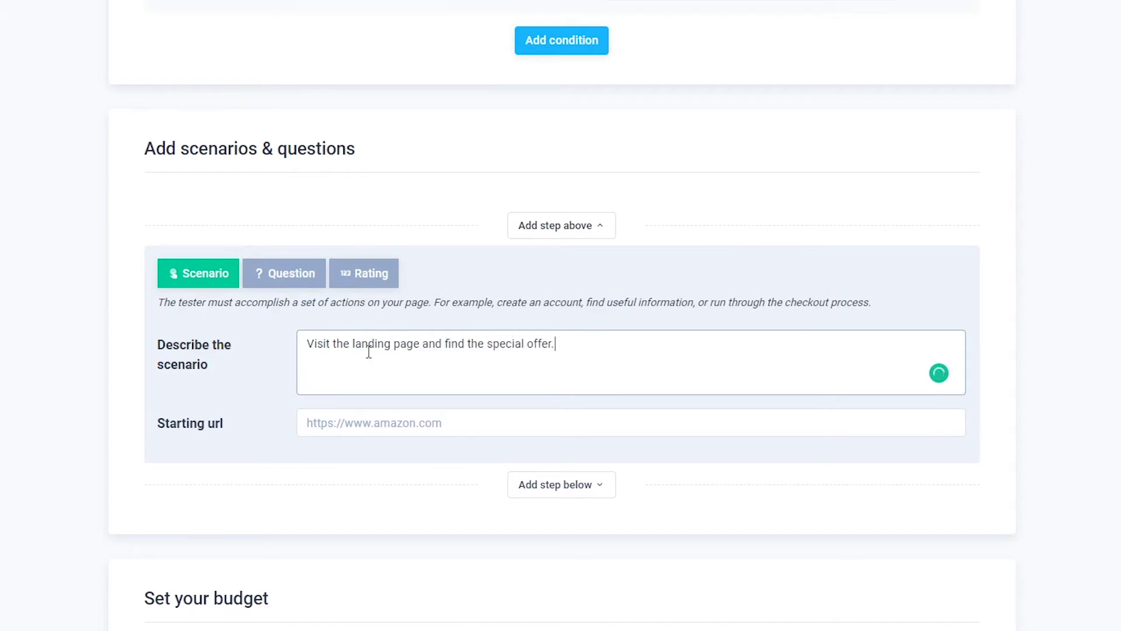
click(422, 424)
text(www.sharewell.eu/tryfree)
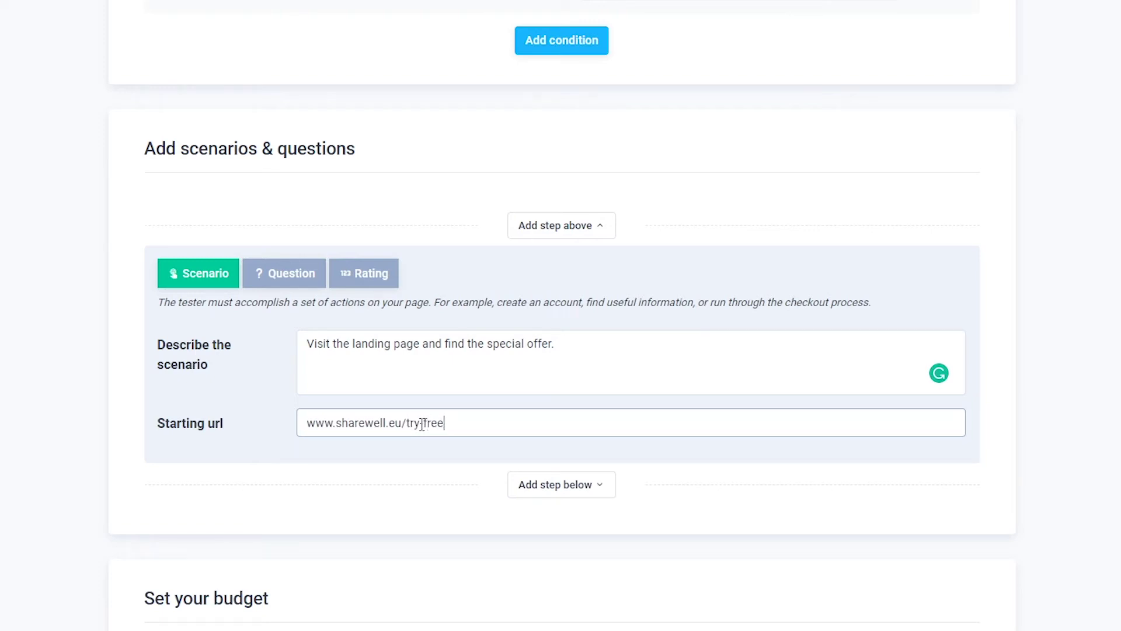
scroll(383, 481, down, 3)
scroll(354, 237, down, 1)
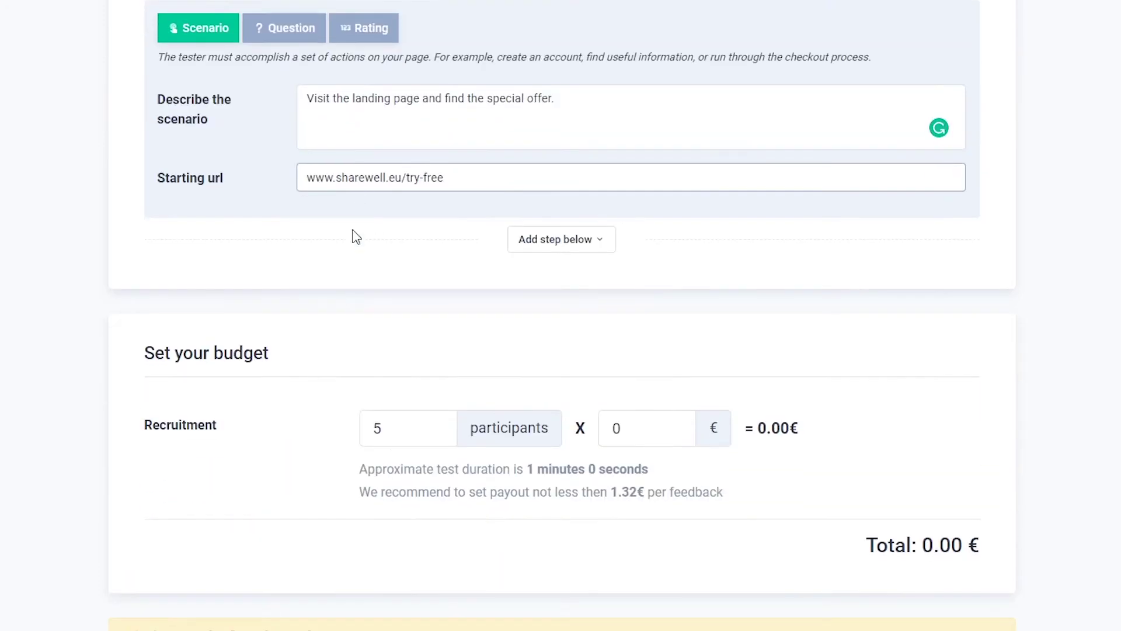
Add a rating step 'How easy was it to find the offer?' scored 1–10
click(562, 241)
click(364, 288)
click(387, 371)
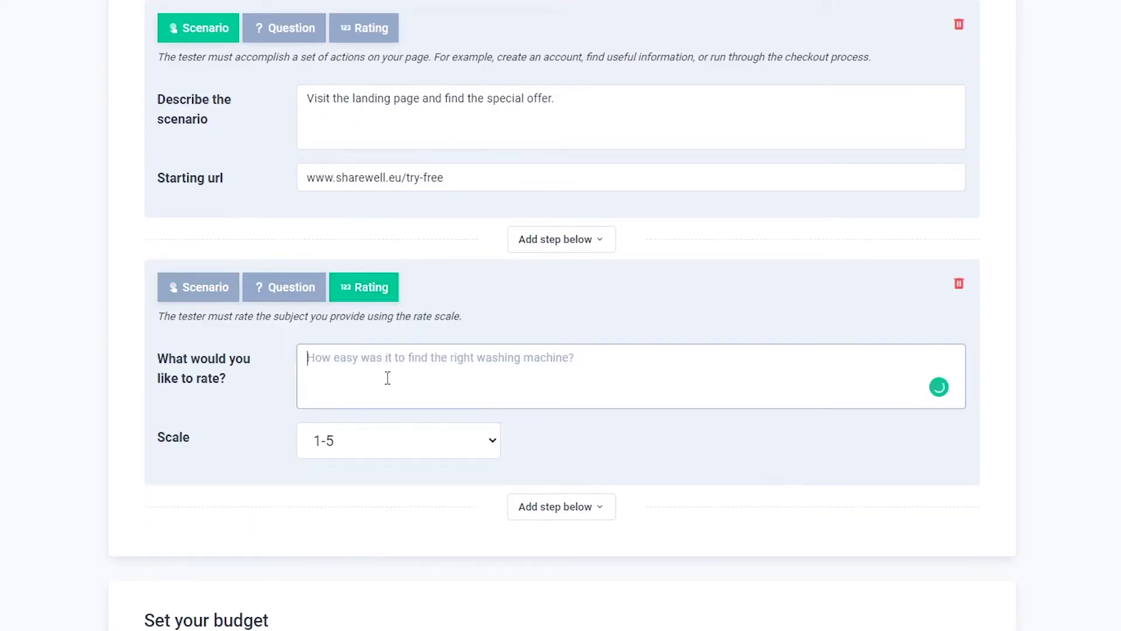
text(How easy was i)
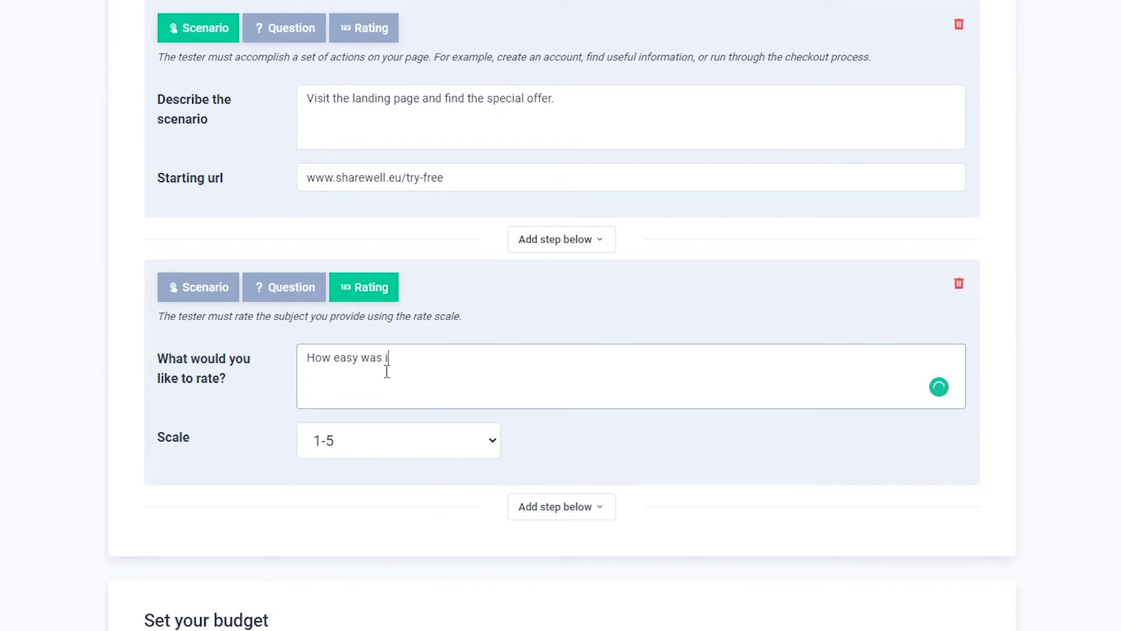
click(368, 442)
click(364, 489)
scroll(838, 549, down, 4)
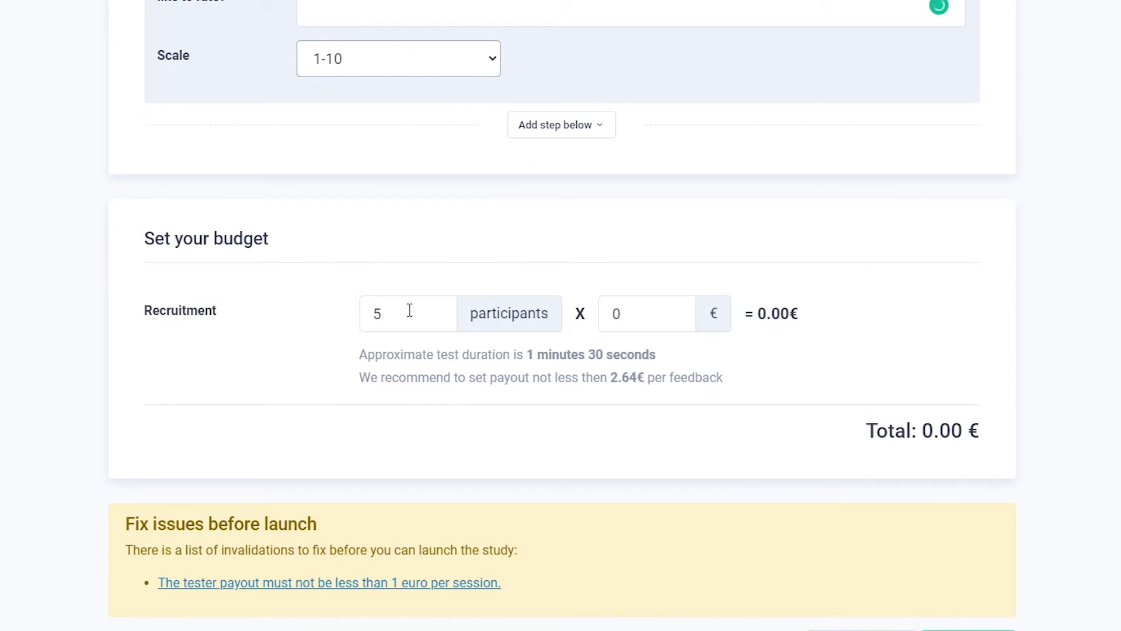
Set a €15 payout per participant (€75 total), then open New runner test #1's first session
click(642, 306)
text(15)
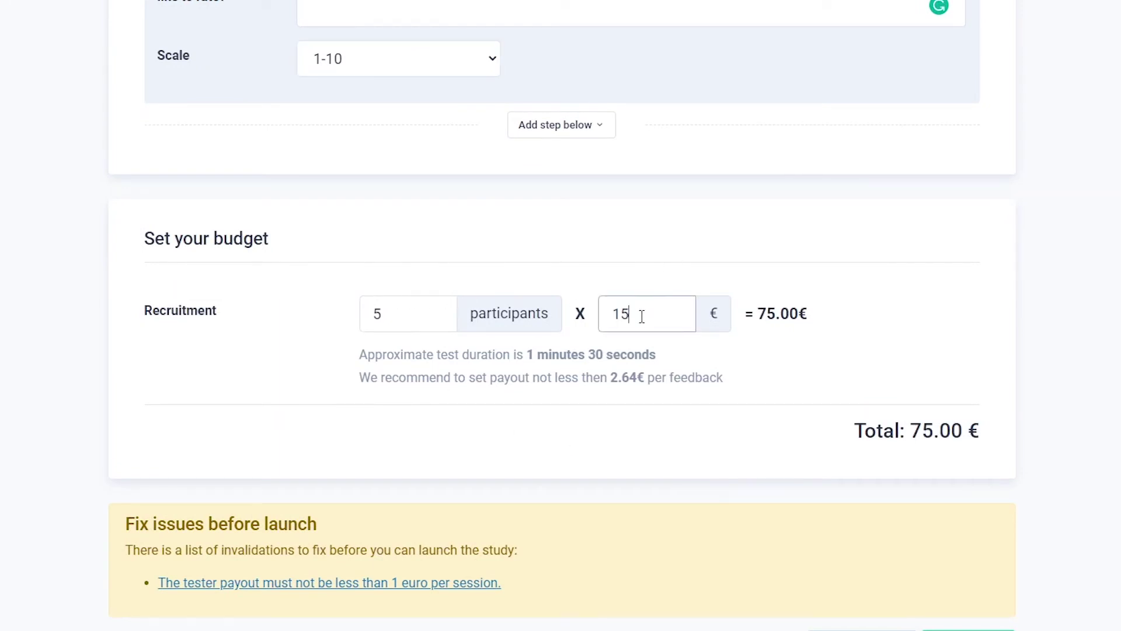
click(558, 263)
scroll(508, 294, up, 2)
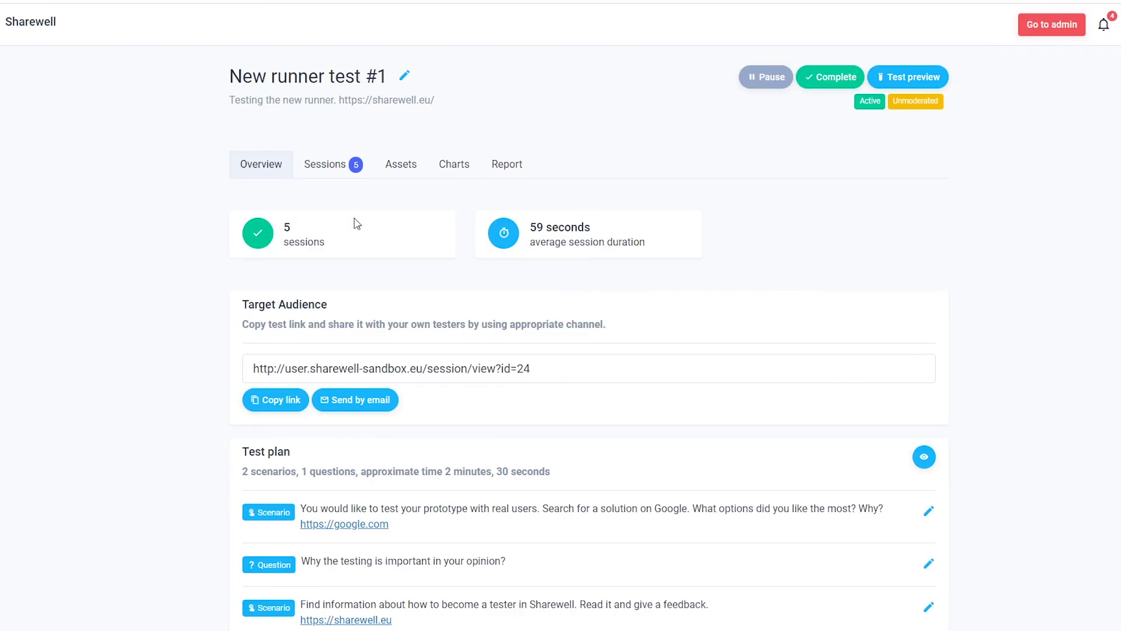
click(328, 169)
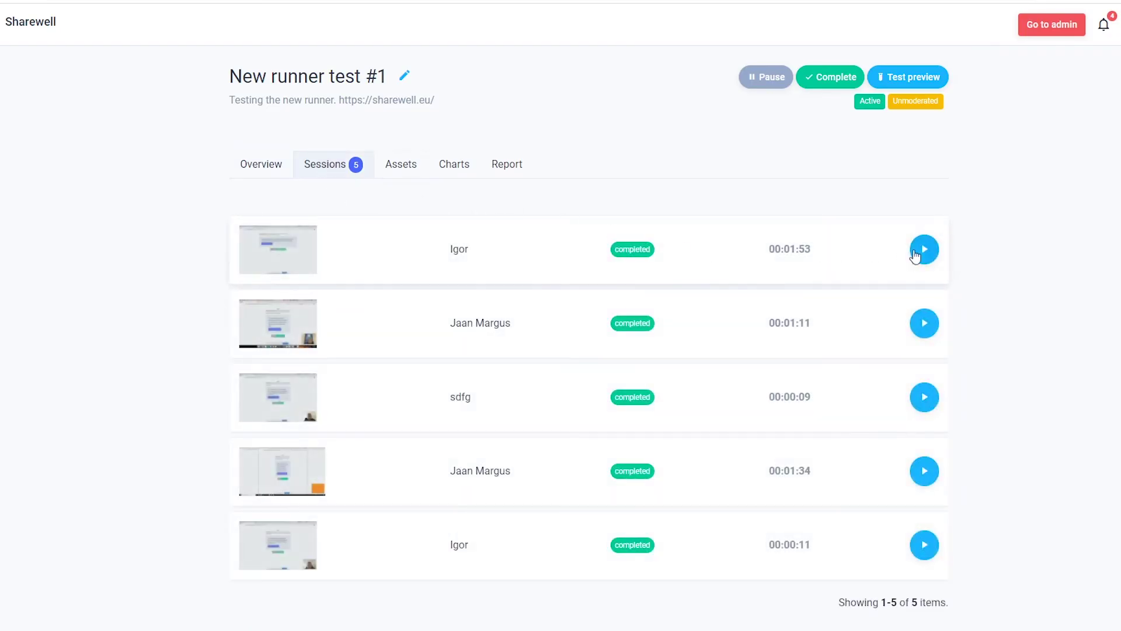
click(915, 254)
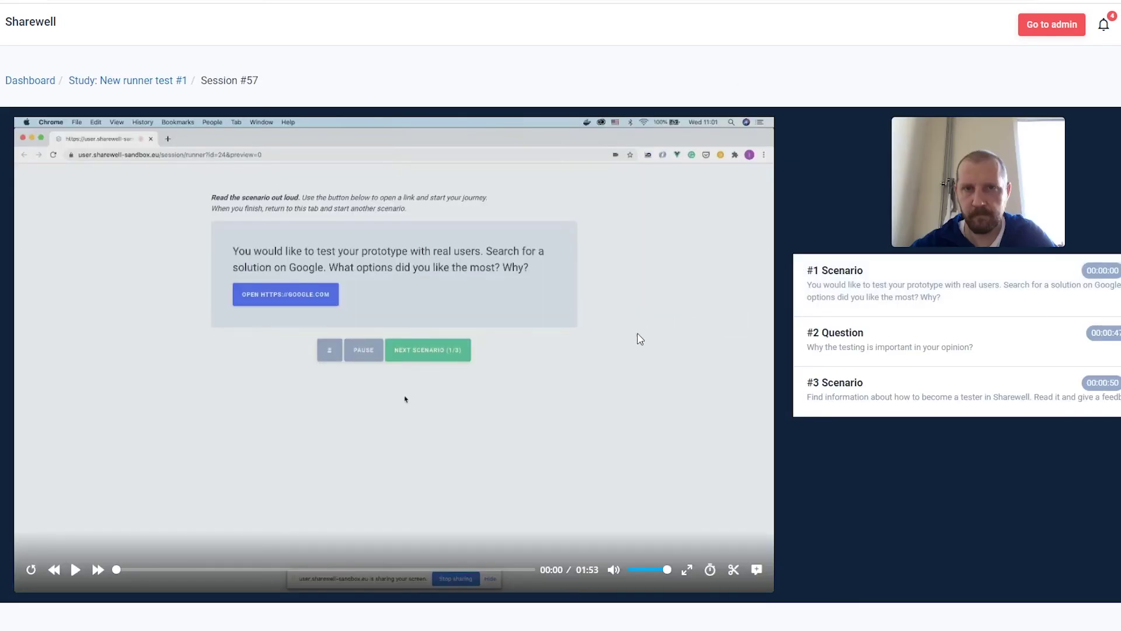
scroll(432, 384, down, 3)
Review the session's events, notes and info, then play the recording ahead to the Google search
click(96, 388)
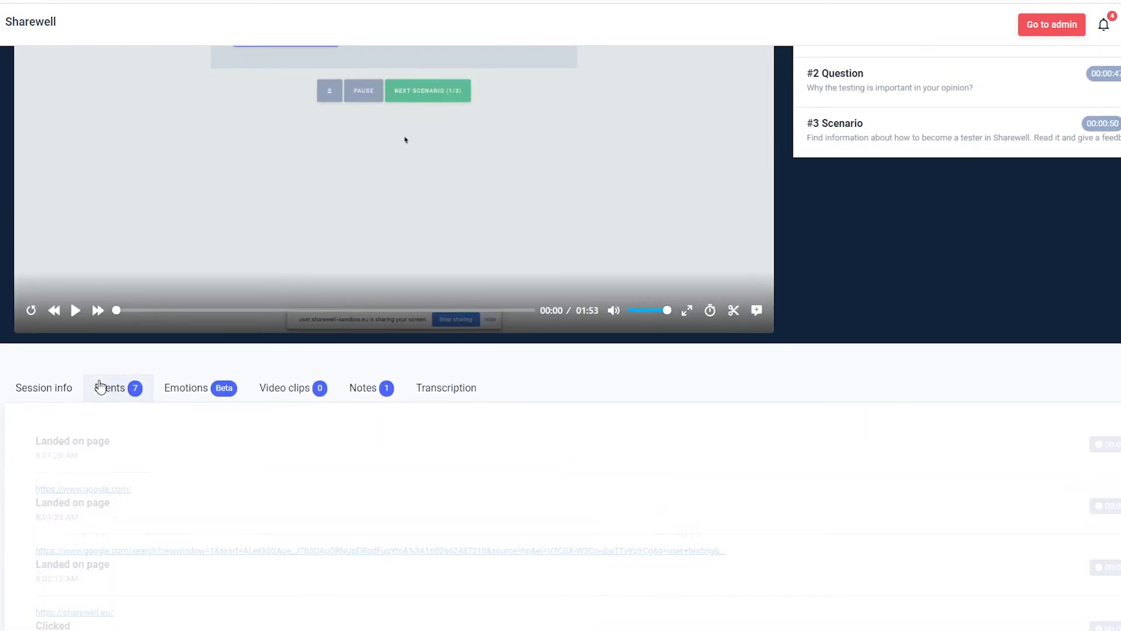
click(362, 390)
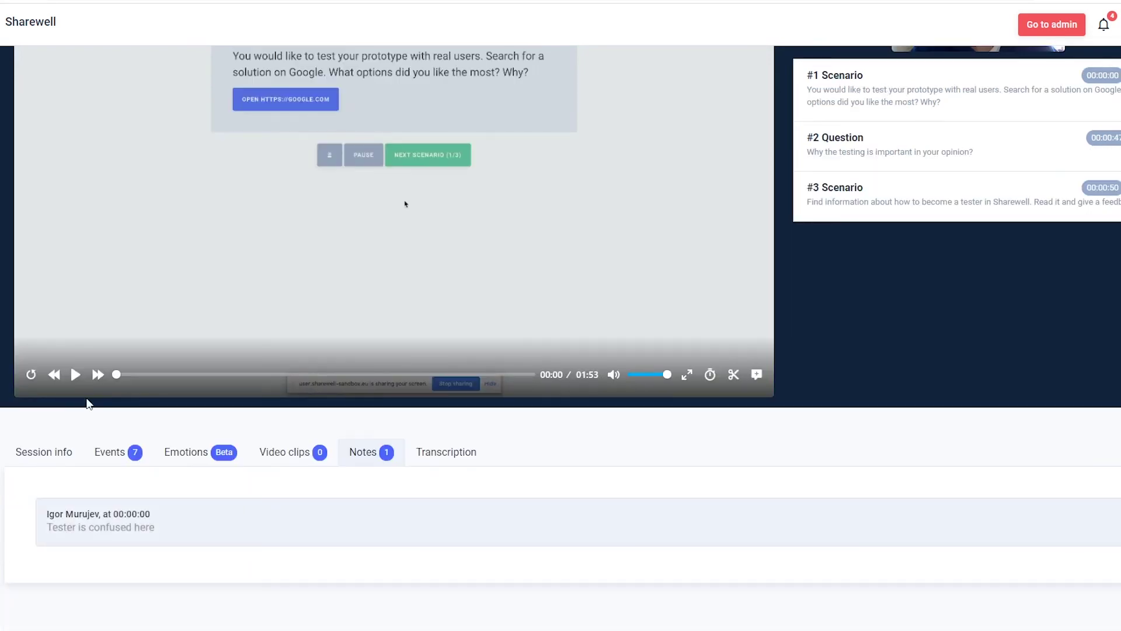
click(42, 452)
scroll(107, 511, up, 3)
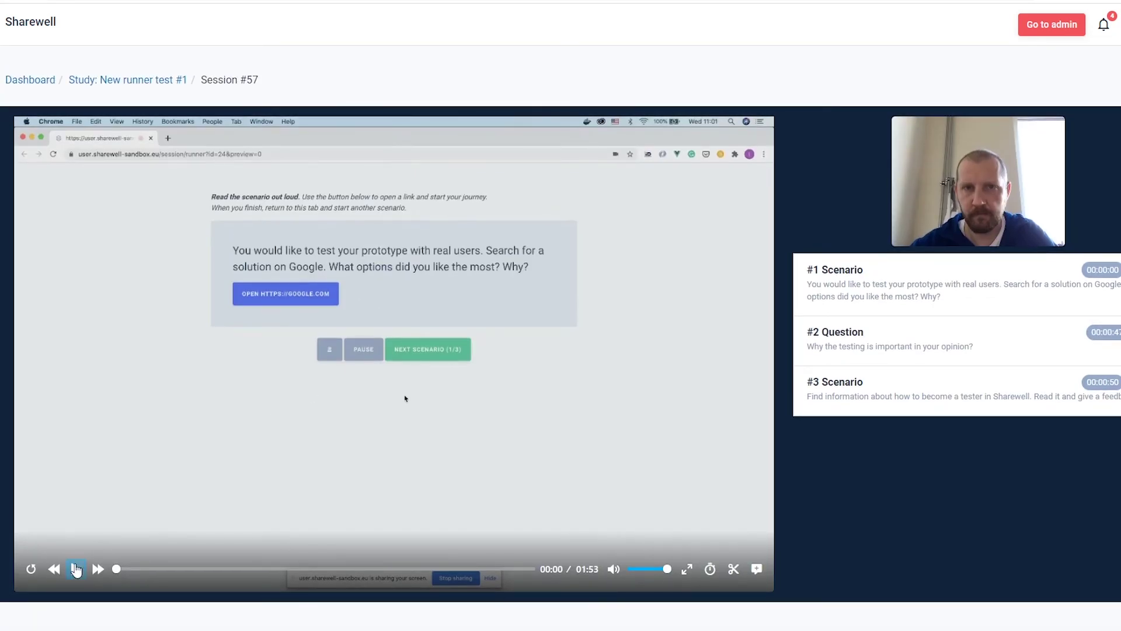
click(77, 570)
click(151, 568)
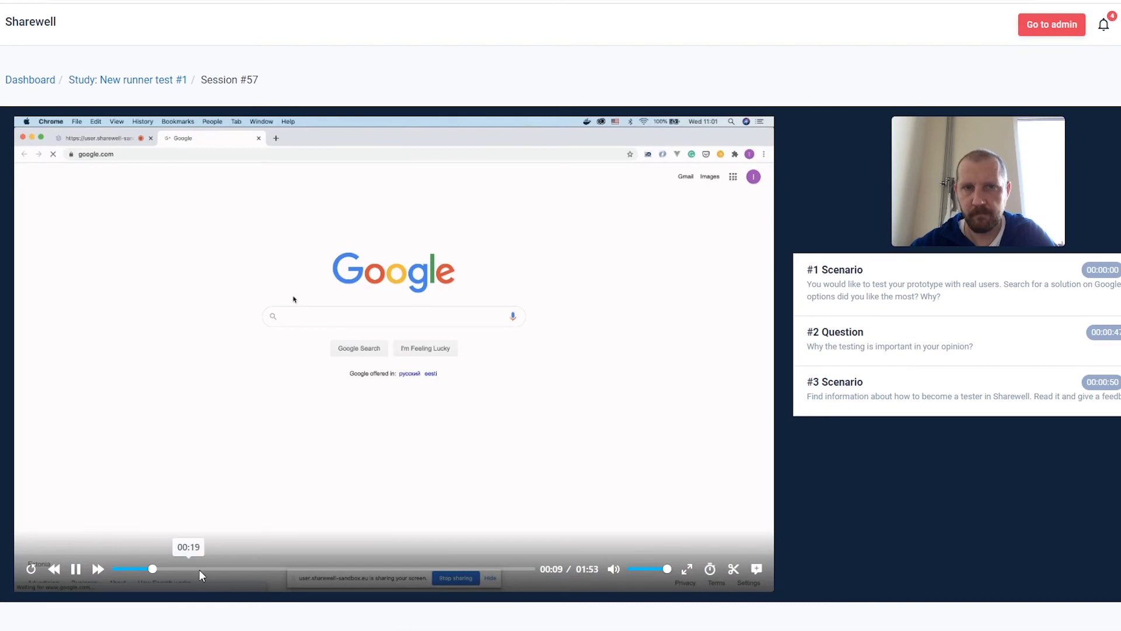